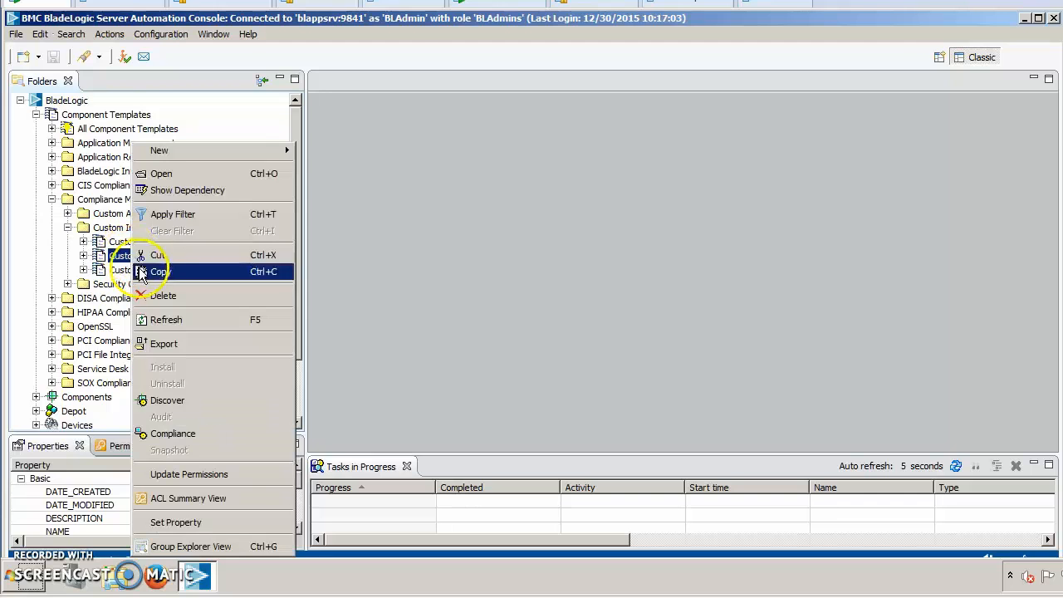
Add a new part of type Command named date to the Custom Linux Policy component template and save the template.
click(161, 173)
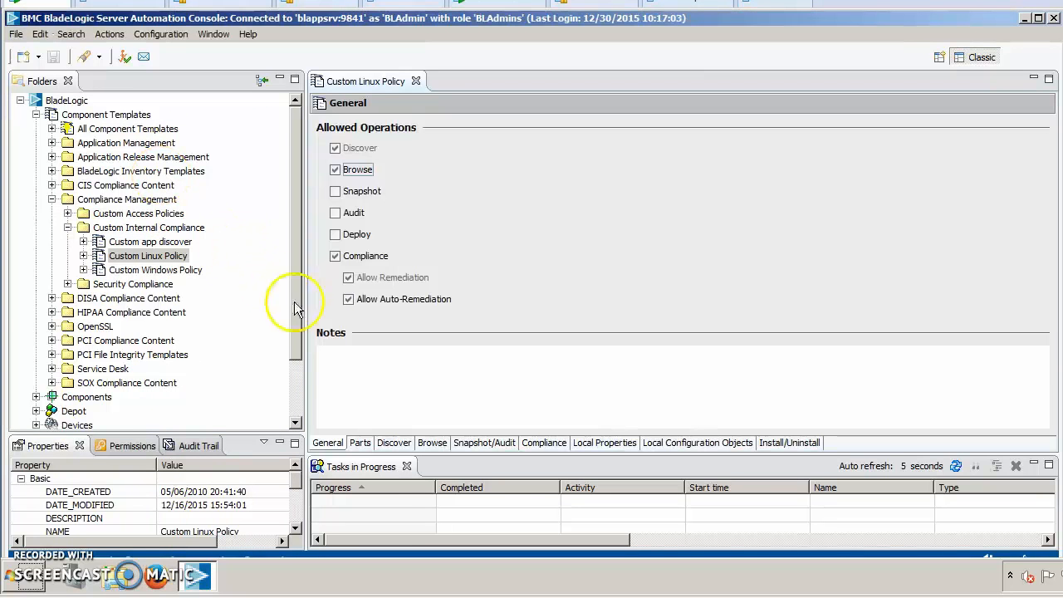
click(359, 442)
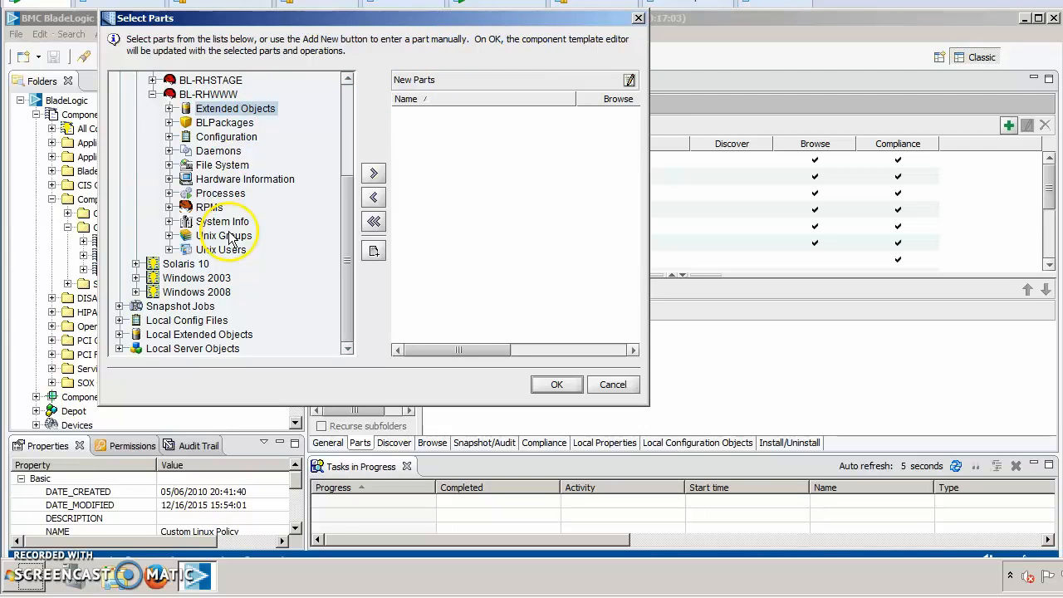
click(374, 252)
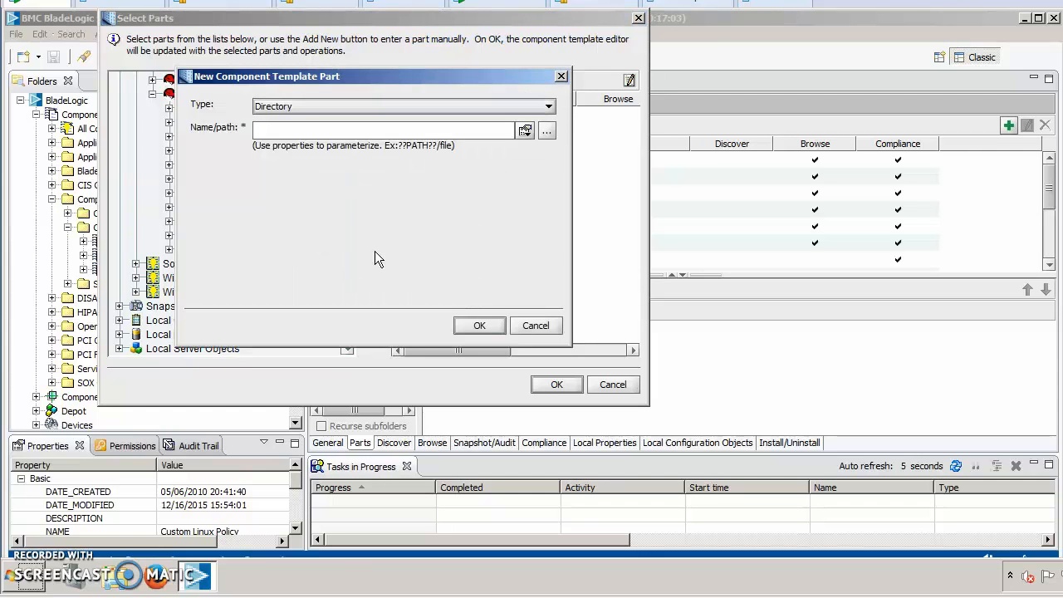
click(548, 106)
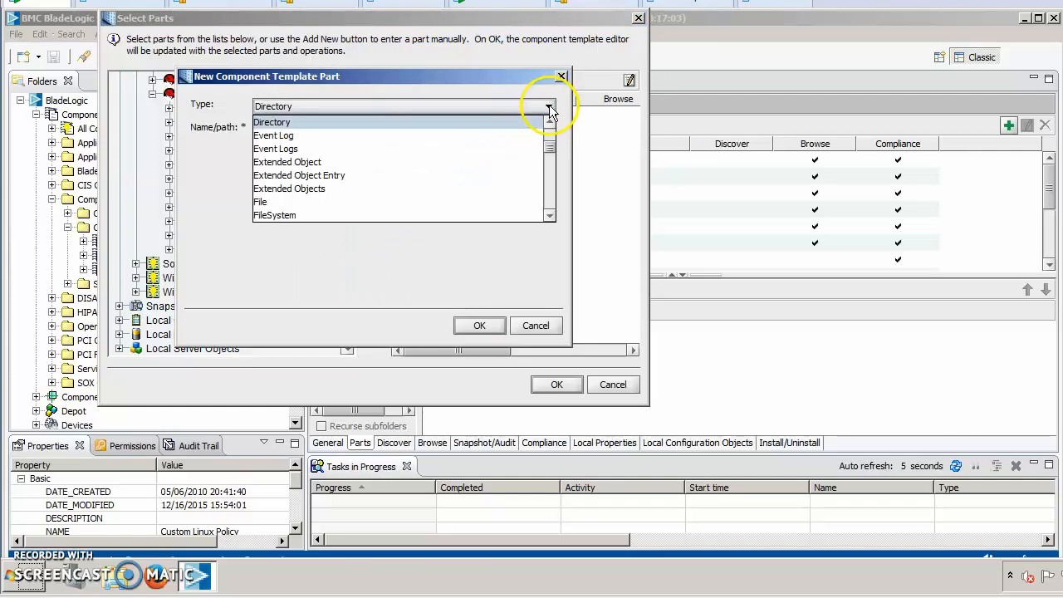
drag(548, 145, 549, 123)
click(549, 123)
click(550, 122)
click(277, 136)
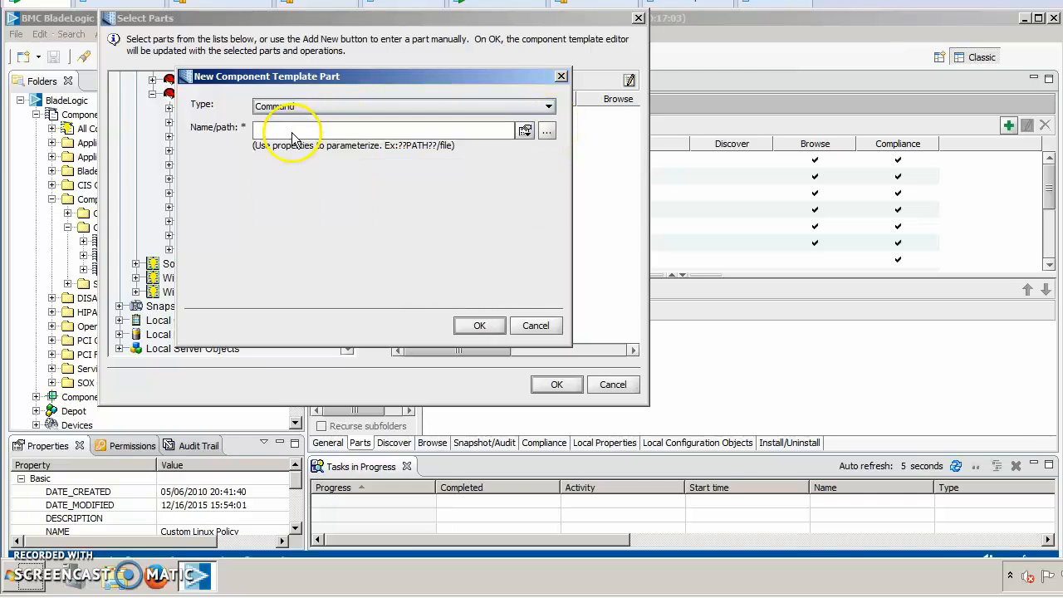
click(286, 131)
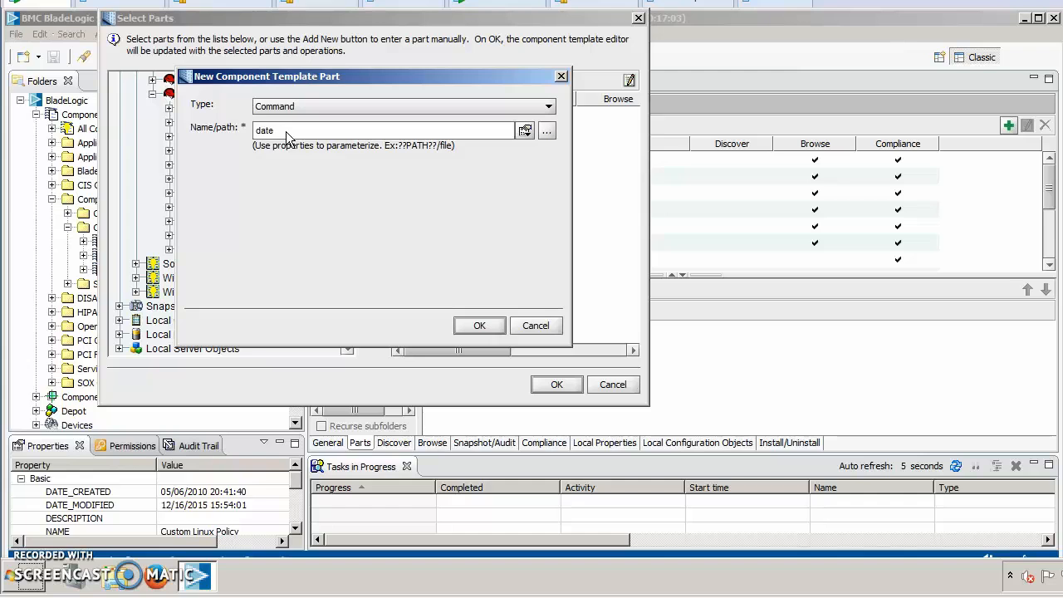
click(479, 326)
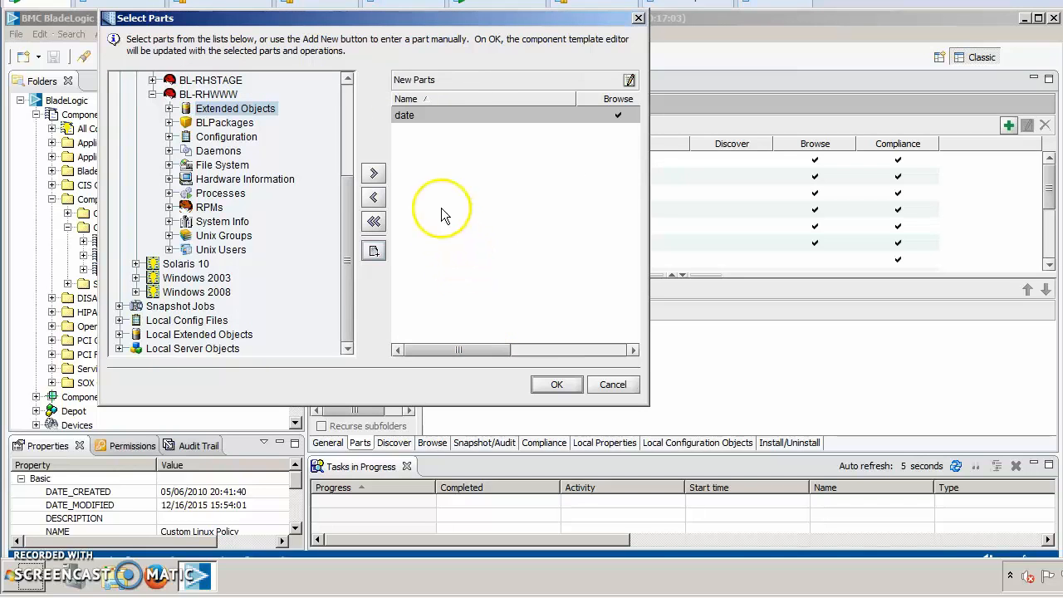
click(547, 384)
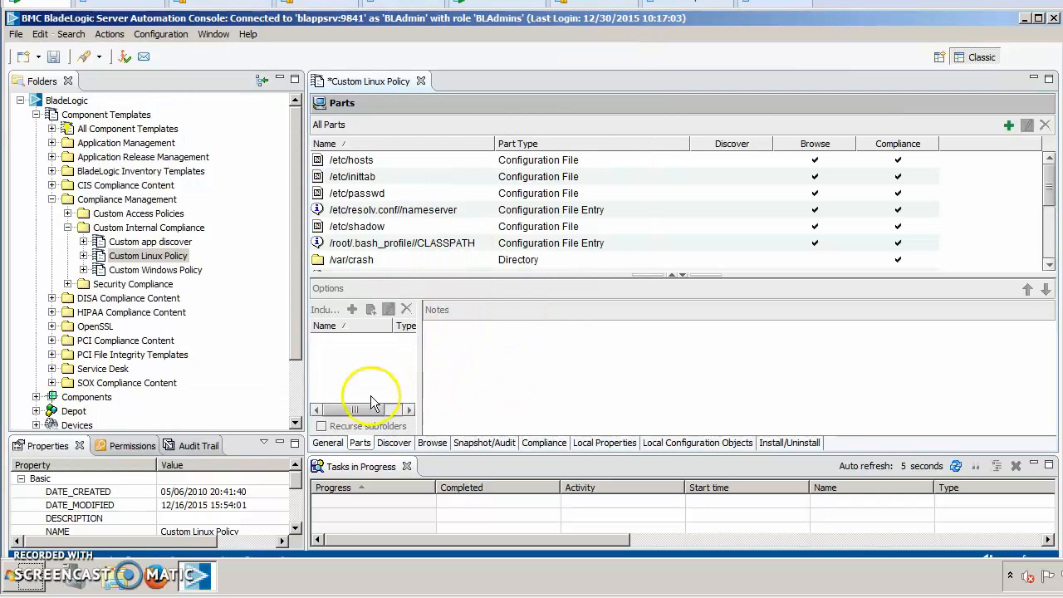
click(53, 57)
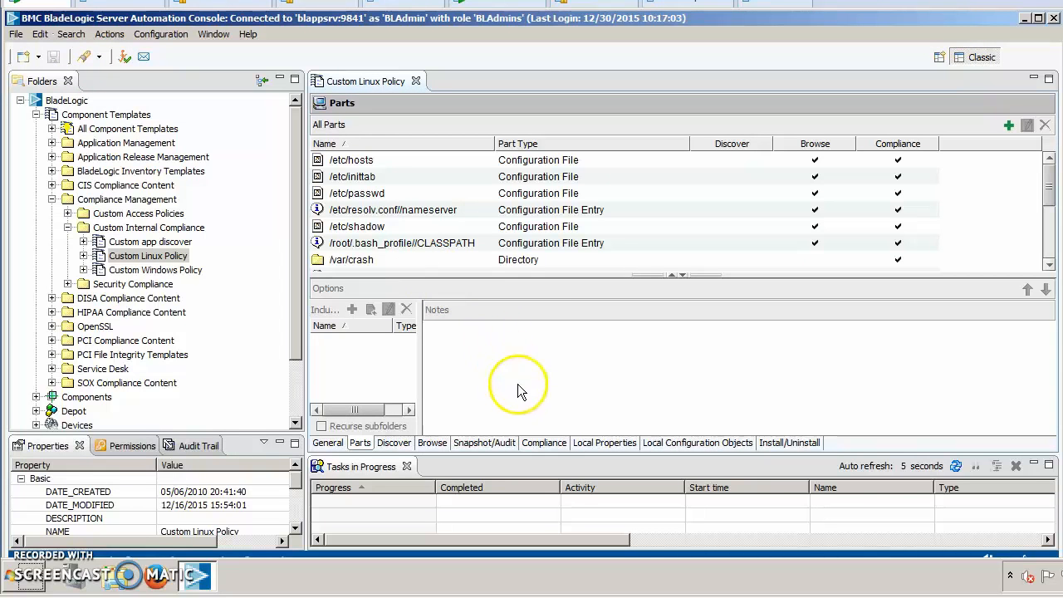
Create a new compliance rule named "check date" in the Custom Linux Policy template.
click(541, 444)
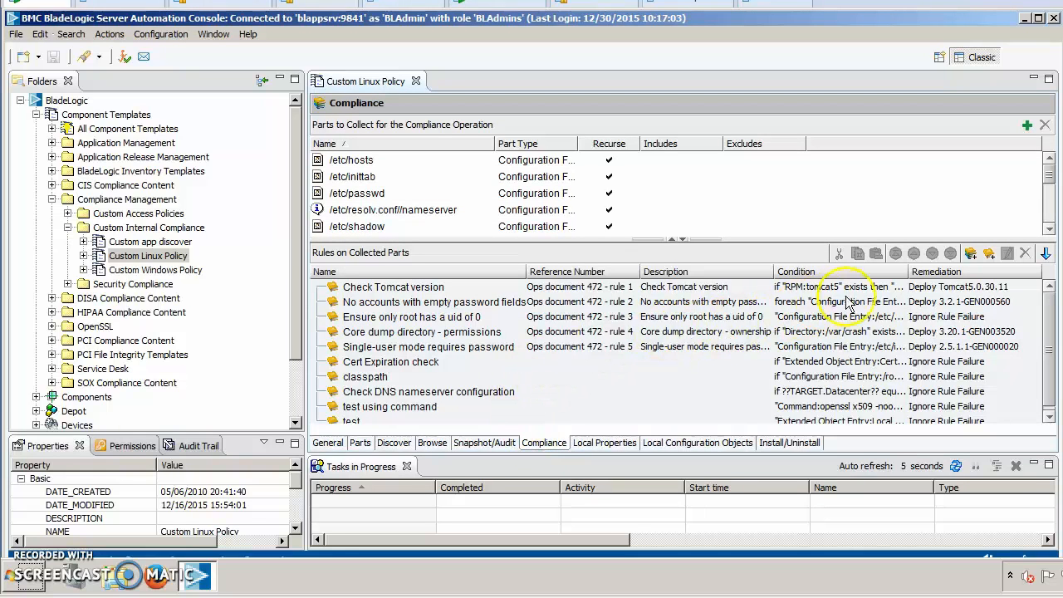
click(988, 254)
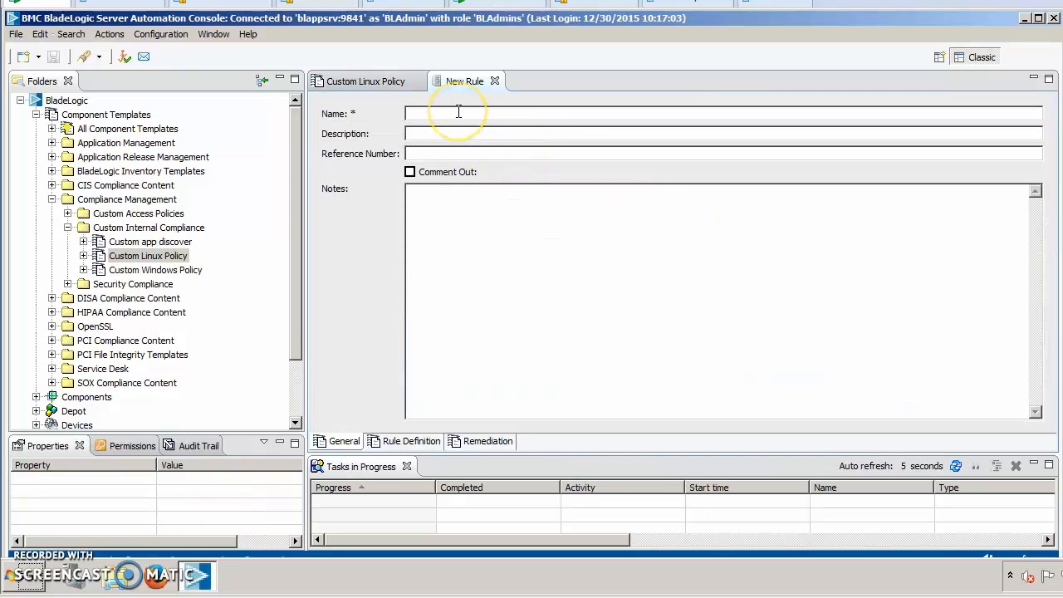
click(458, 112)
text(che)
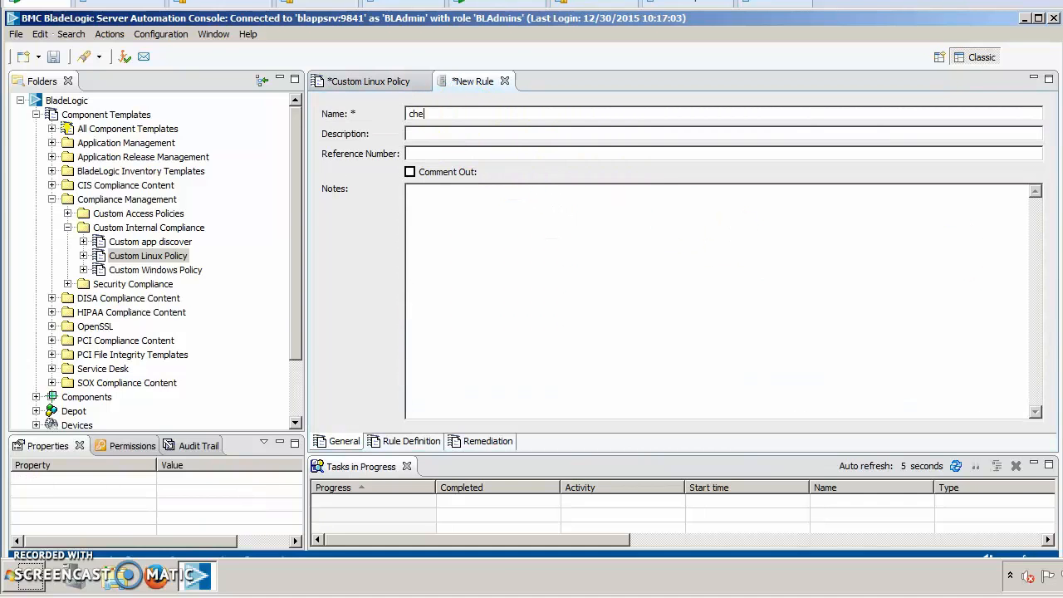
text(ck date)
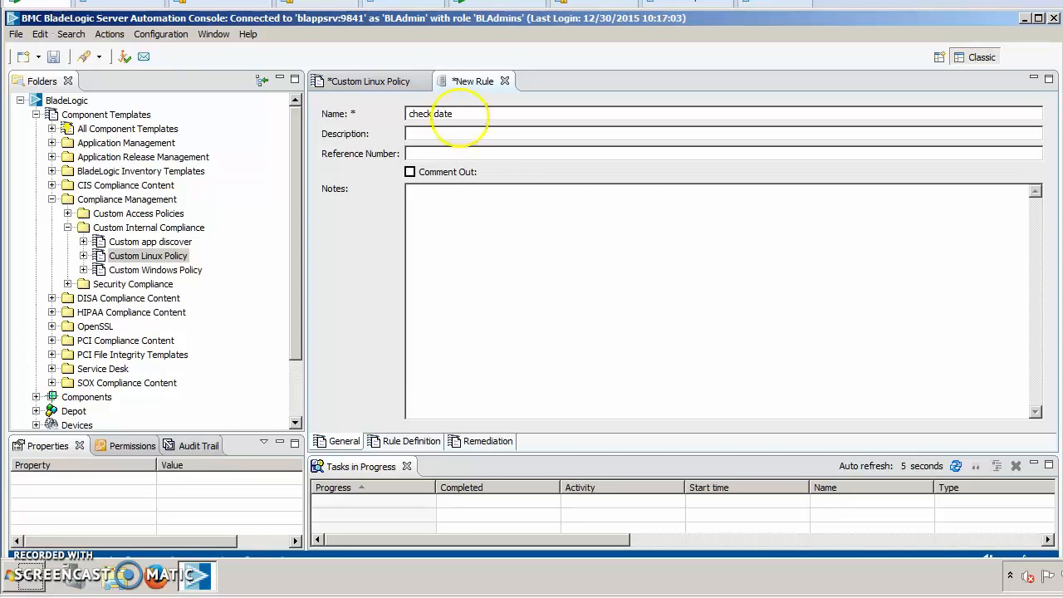
Add a condition to the rule definition with the Out_Put attribute of Command:date as its left-hand side.
click(407, 442)
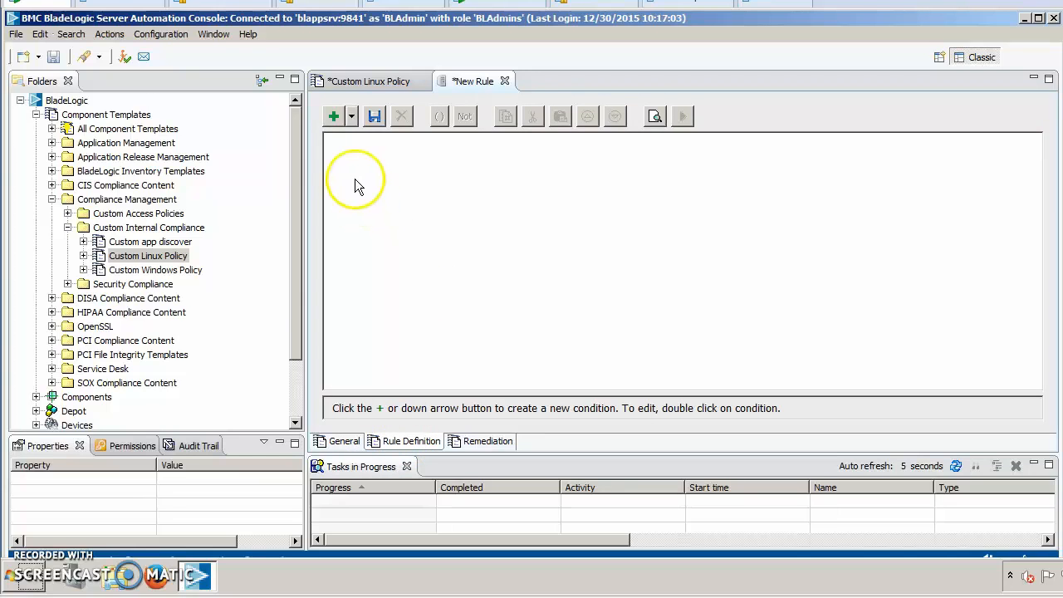
click(332, 118)
click(563, 143)
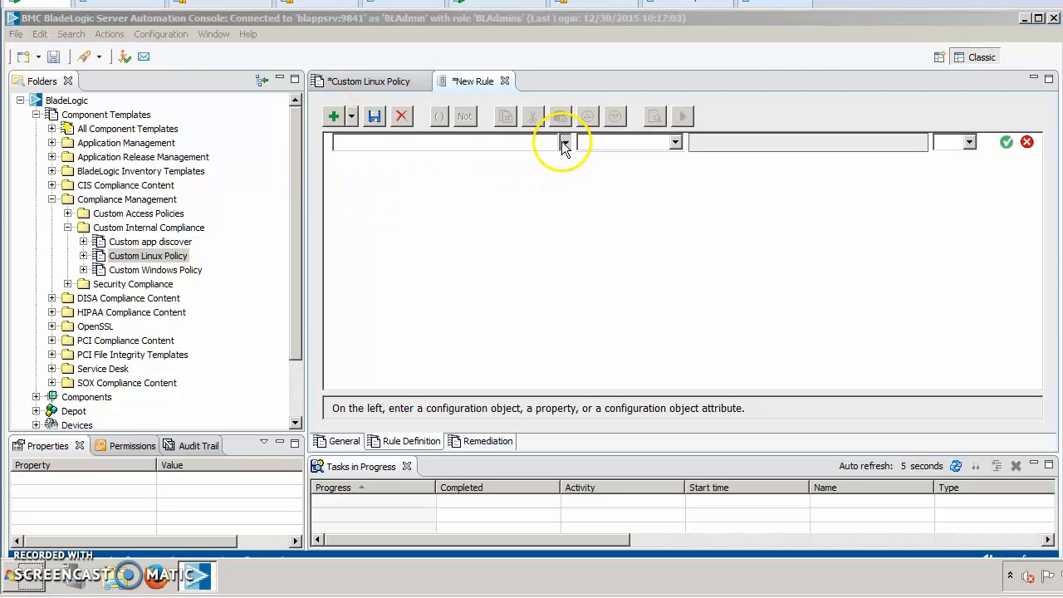
click(349, 177)
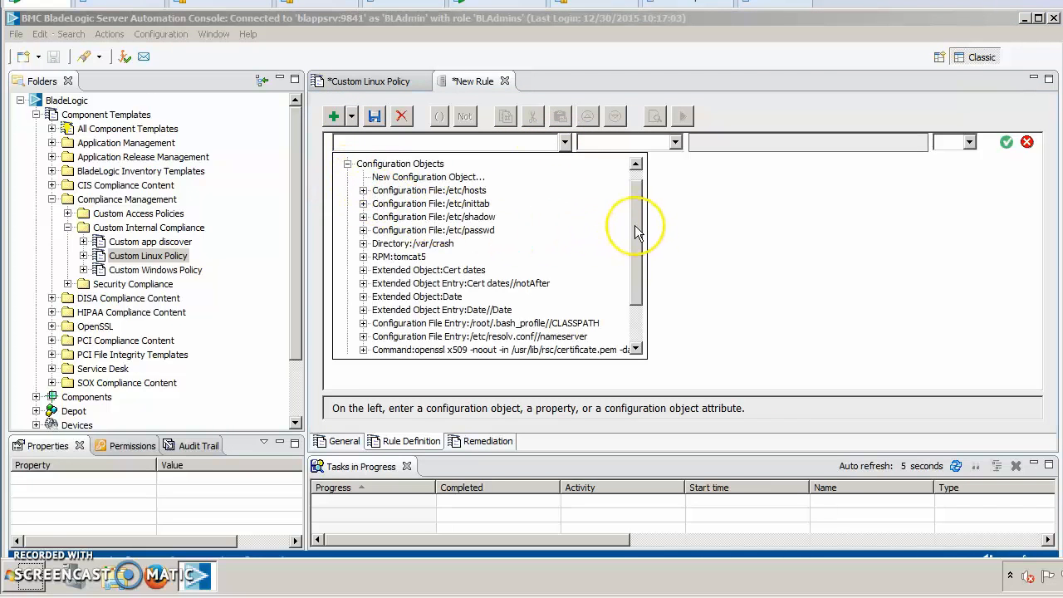
drag(634, 226, 633, 245)
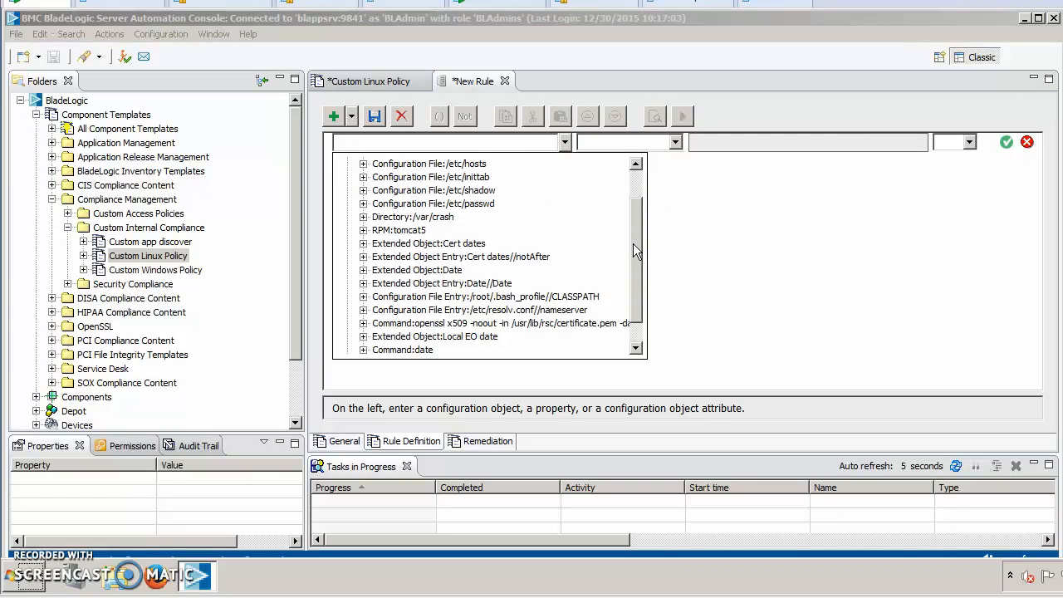
click(363, 350)
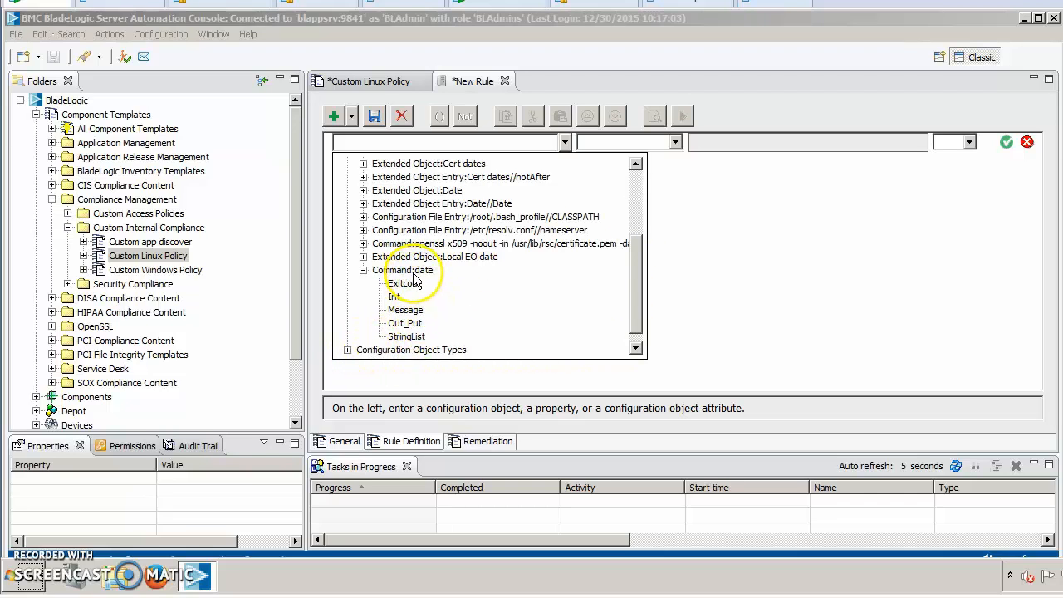
double_click(404, 324)
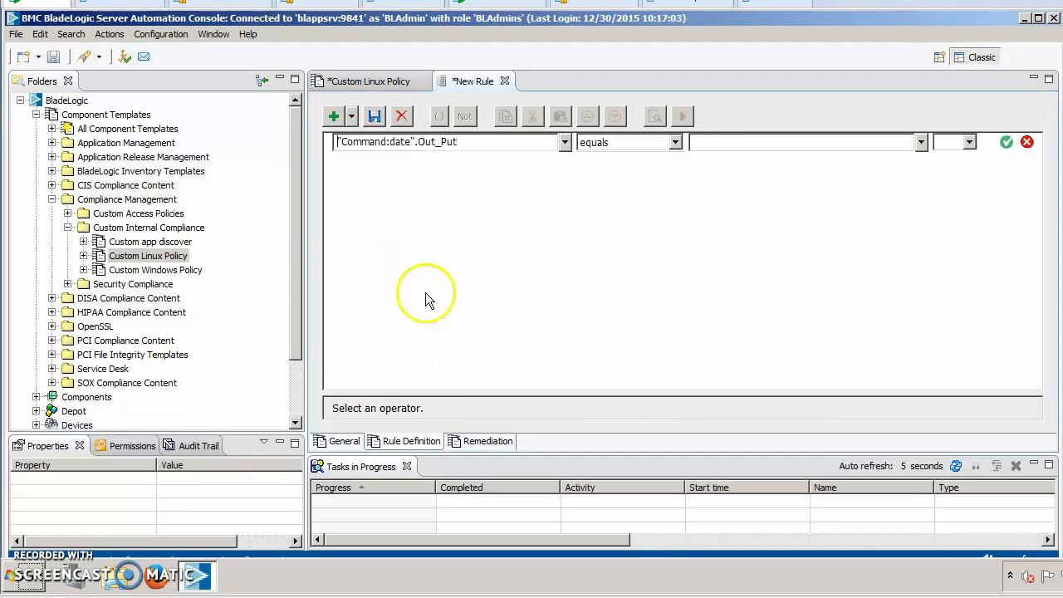
Complete the condition with the operator contains and the value 2015, accept it, and save the rule.
click(674, 143)
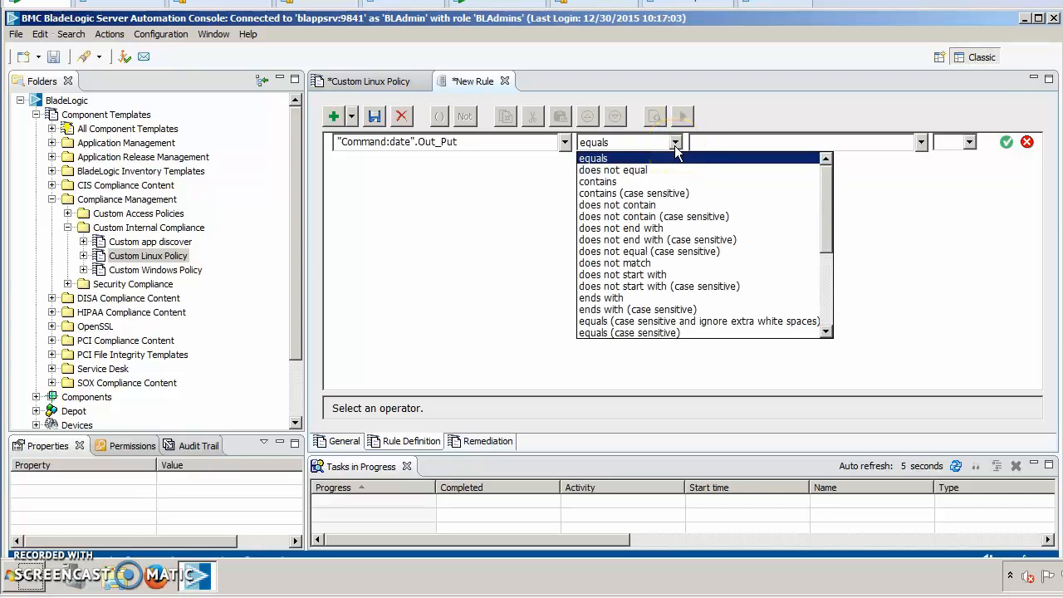
click(605, 183)
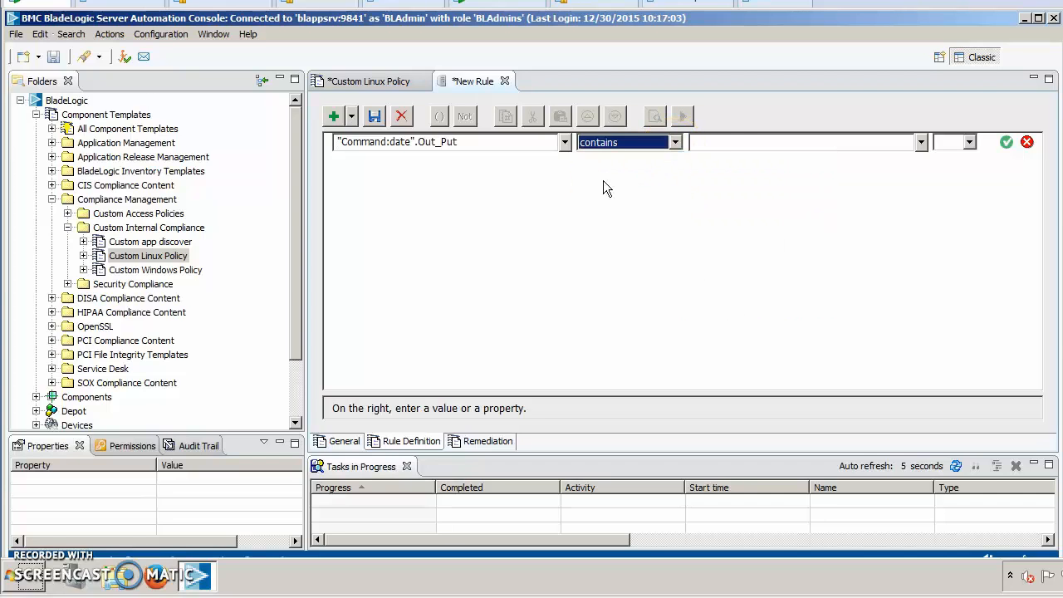
click(720, 143)
text(2015)
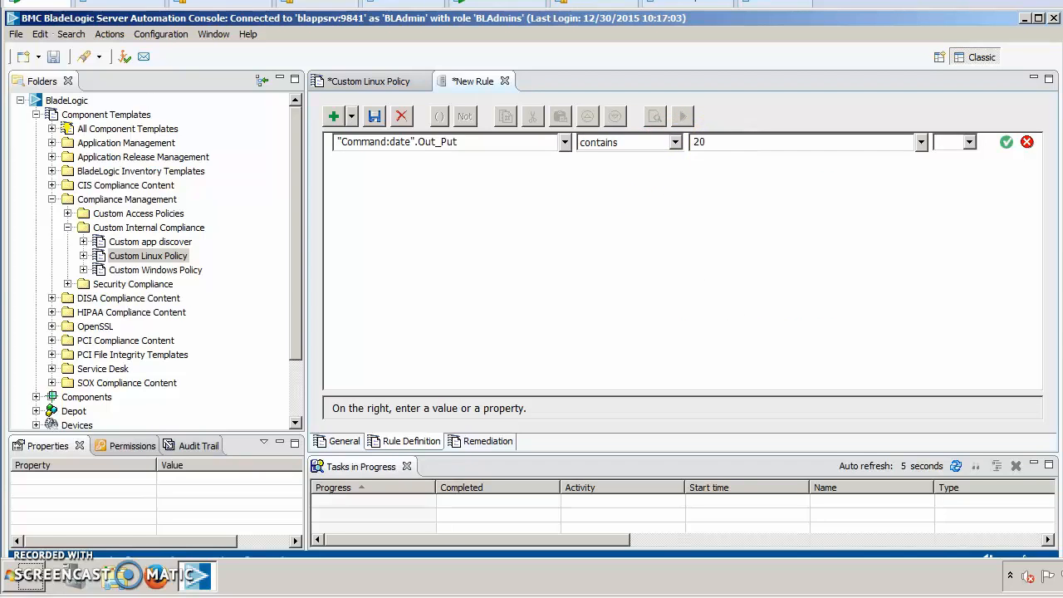
click(1007, 144)
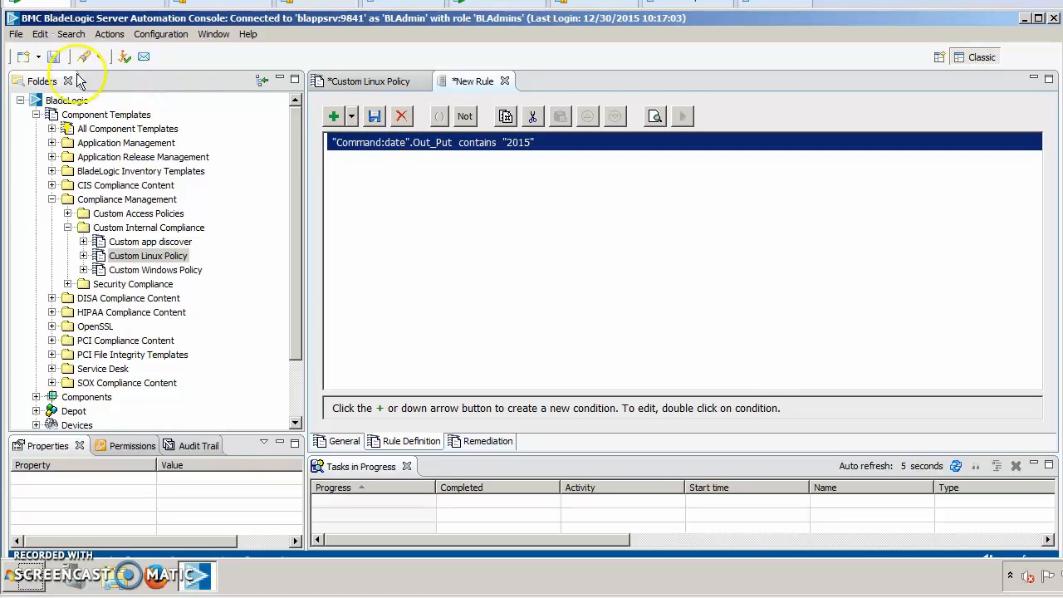
click(51, 57)
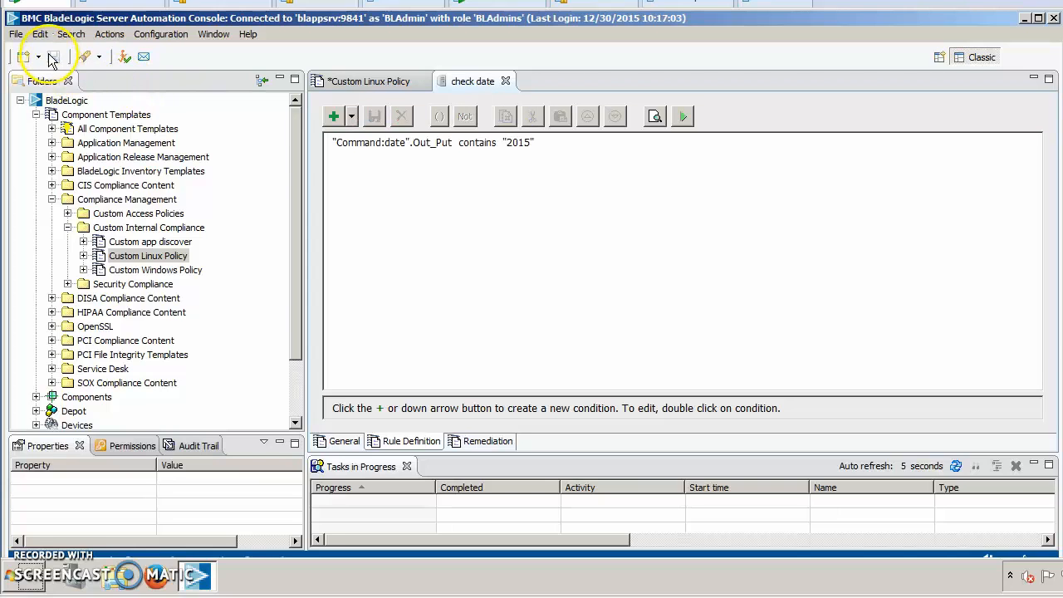
Open the test for the check date rule and add server BL-RHWWW from All Servers as the component.
click(447, 146)
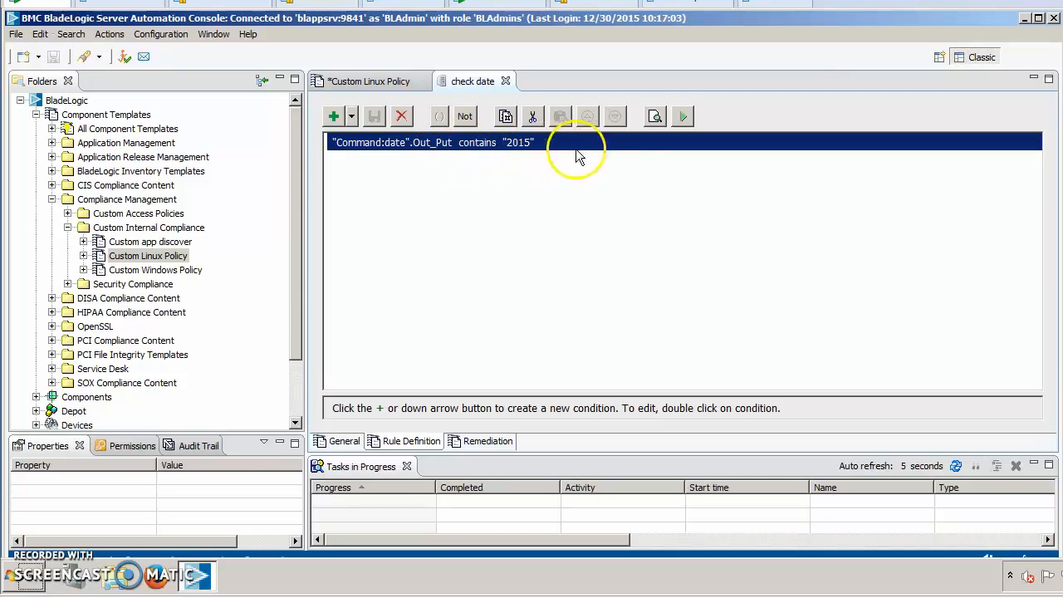
click(682, 118)
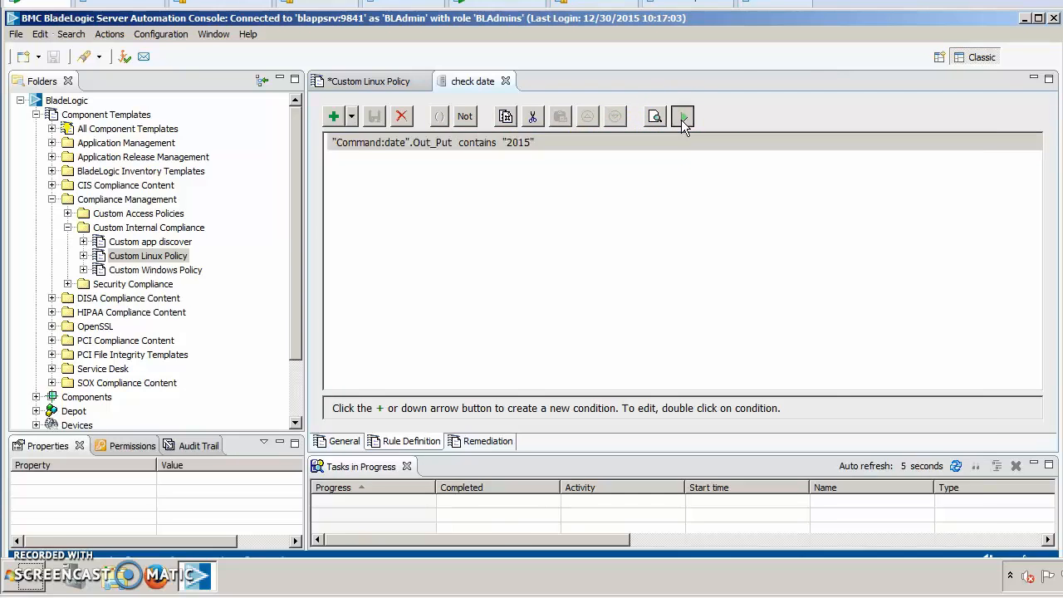
click(177, 44)
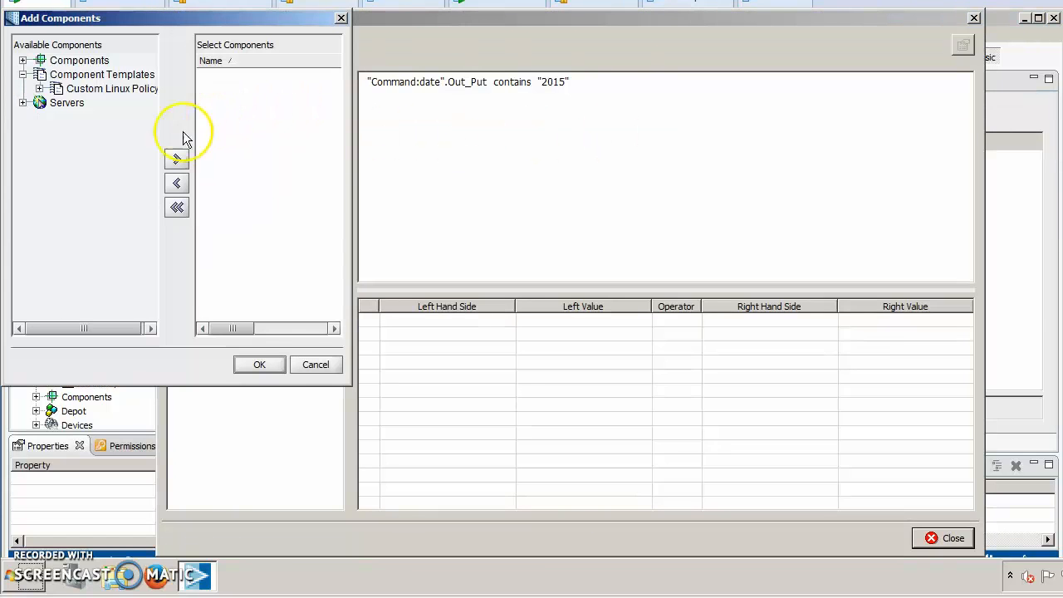
click(23, 102)
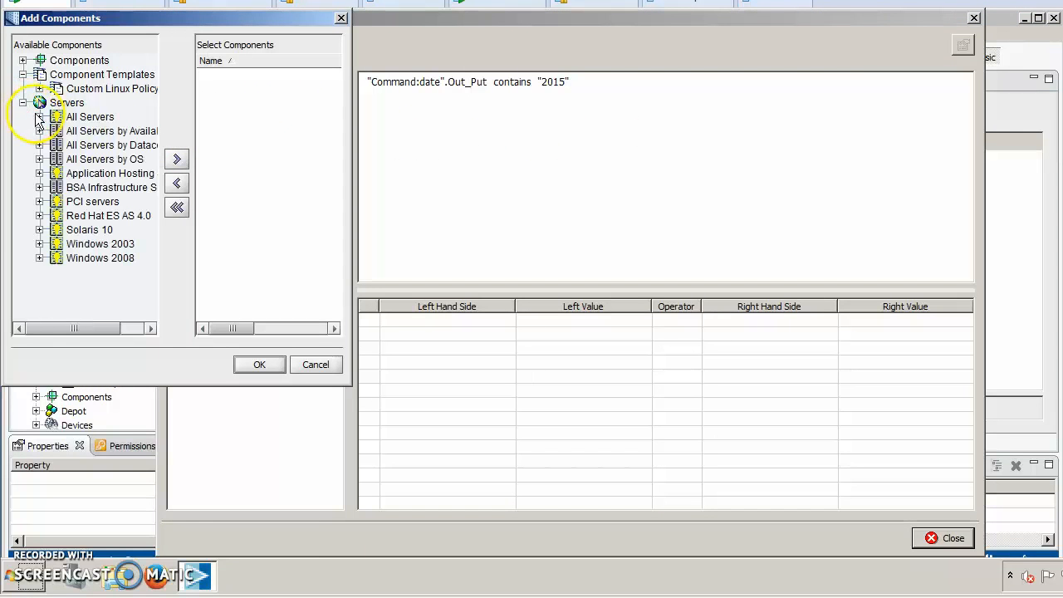
click(39, 115)
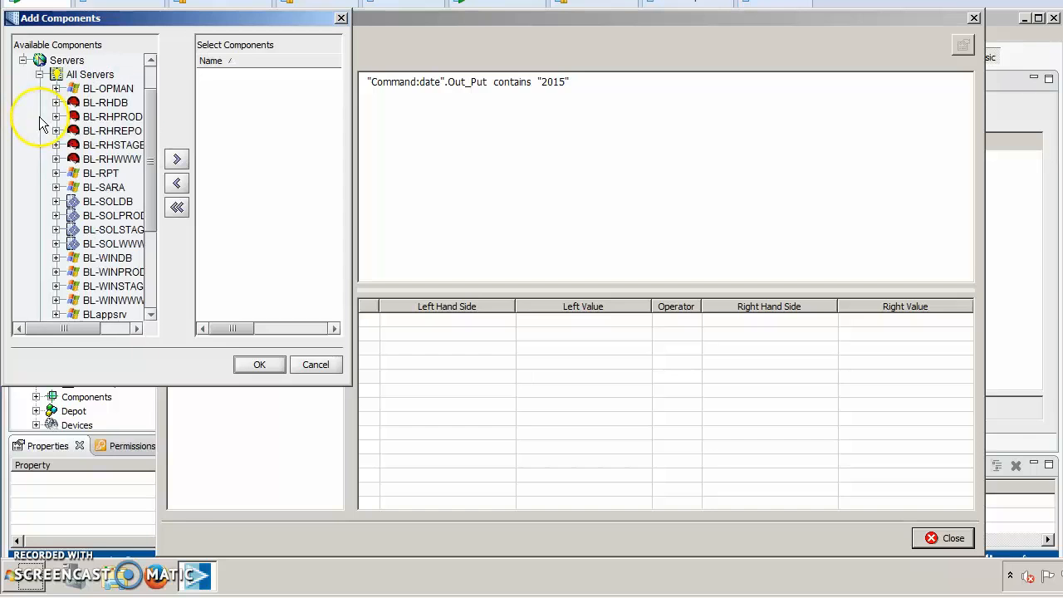
click(112, 158)
click(176, 159)
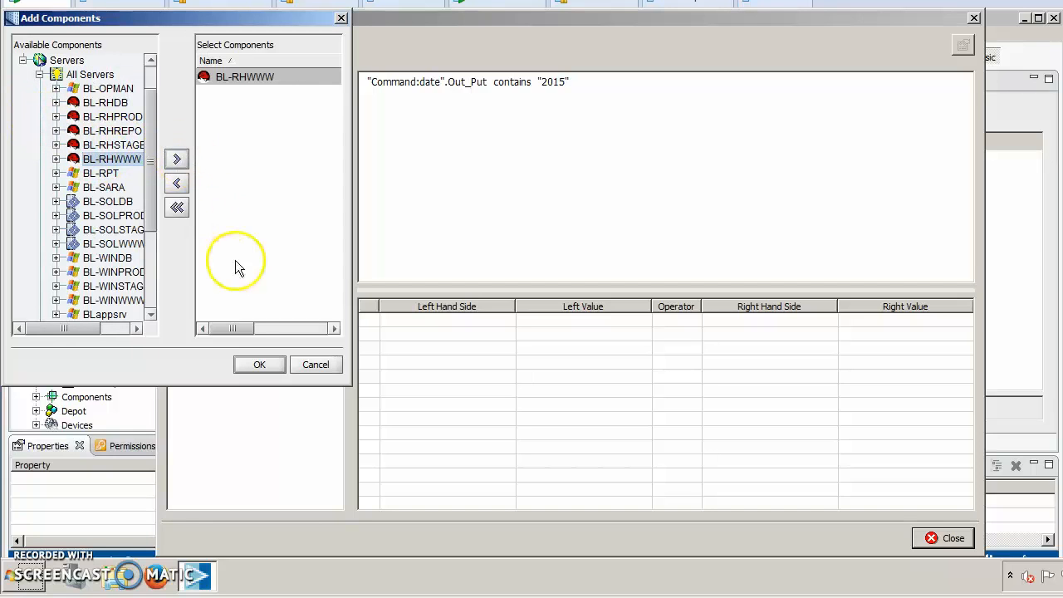
click(258, 364)
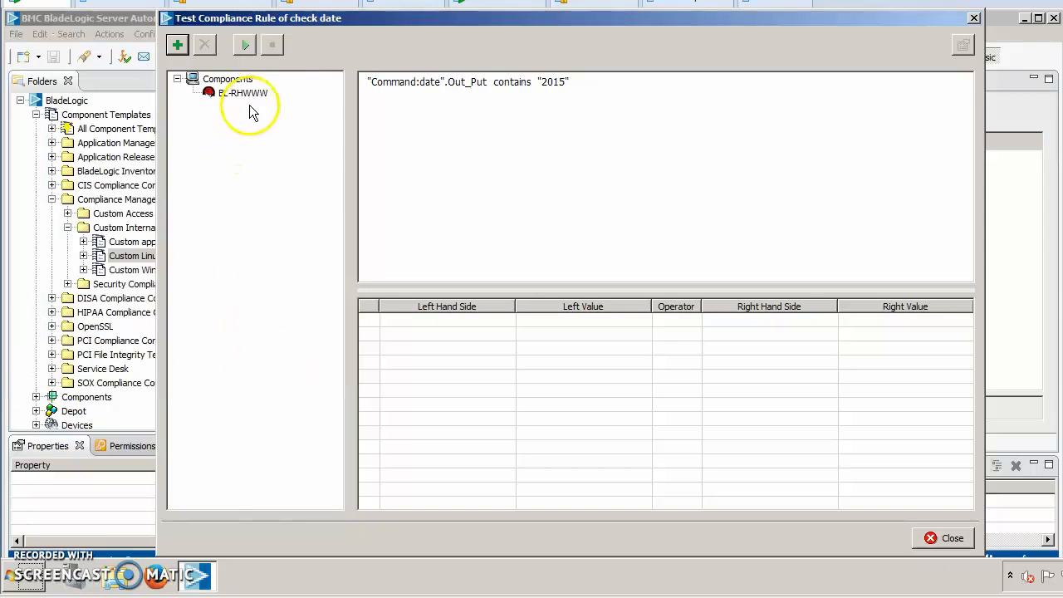
Run the rule test and examine the condition's result for Custom Linux Policy on BL-RHWWW, widening the Left Value column.
click(245, 45)
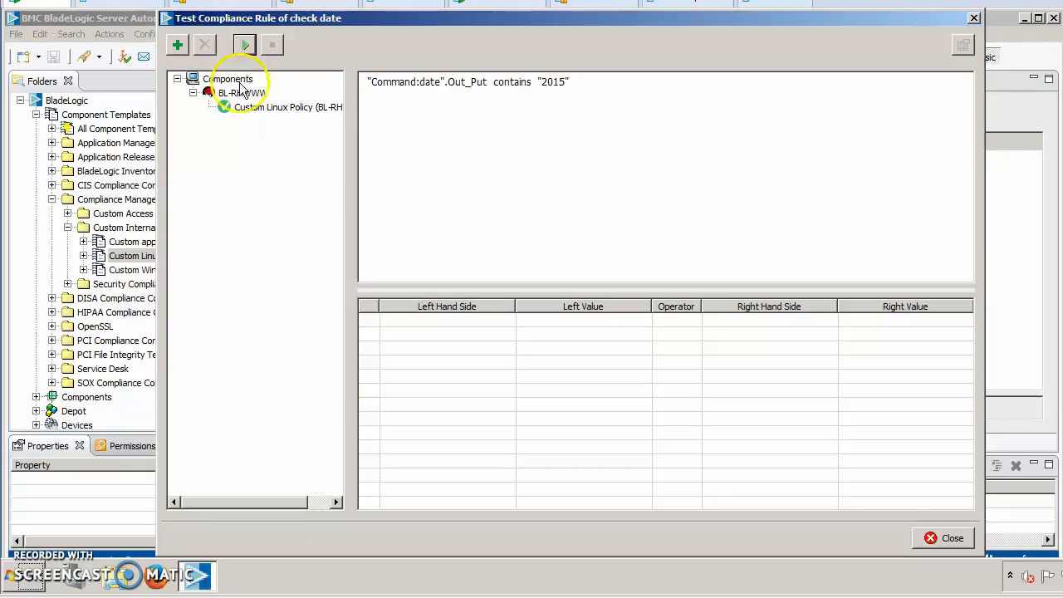
click(247, 112)
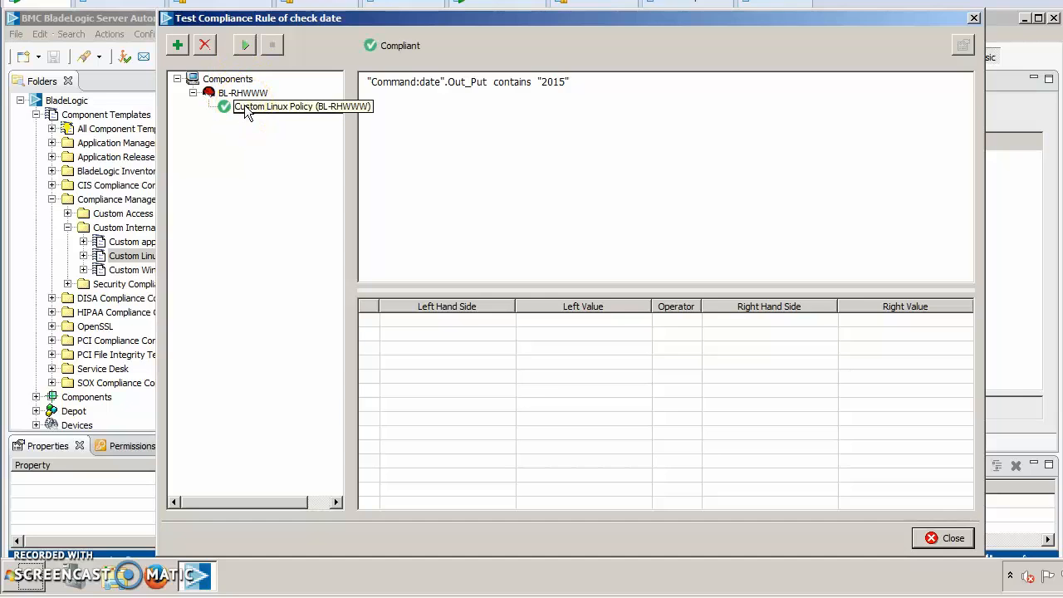
click(411, 88)
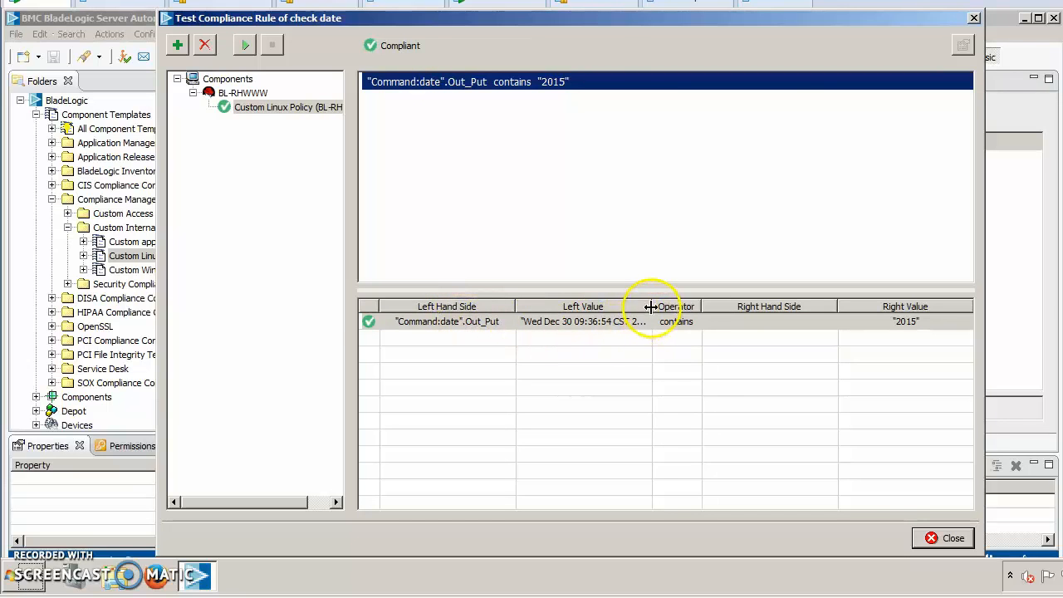
drag(652, 306, 709, 306)
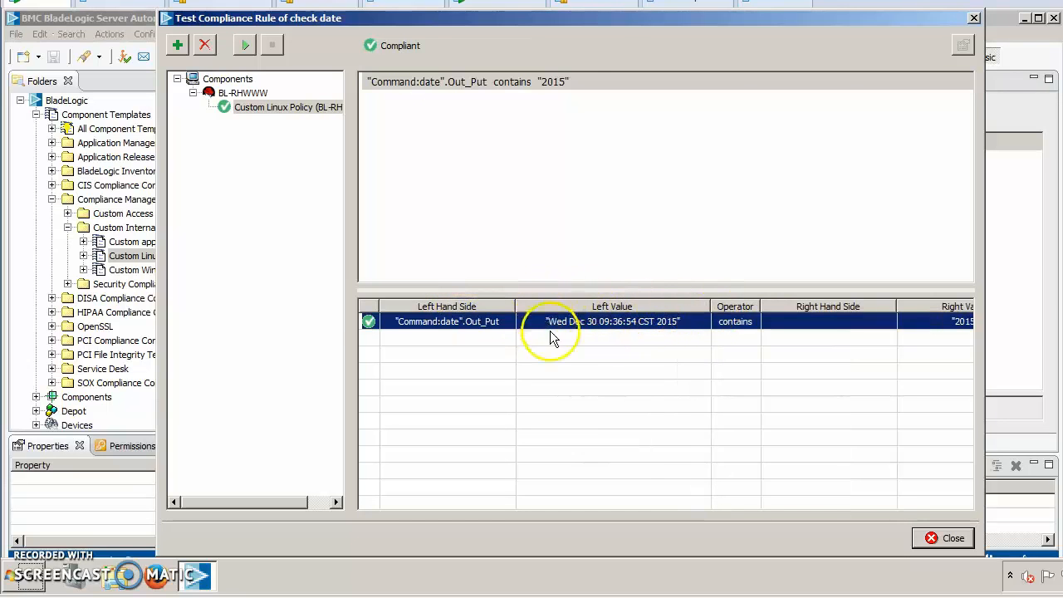